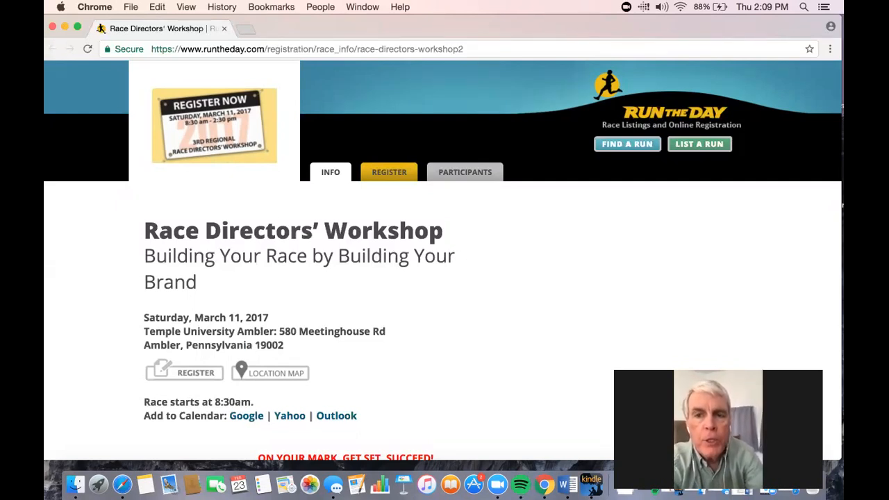
# Step: Open the registration page for the Race Directors' Workshop on the Run The Day event listing
pyautogui.scroll(-3, 533, 348)
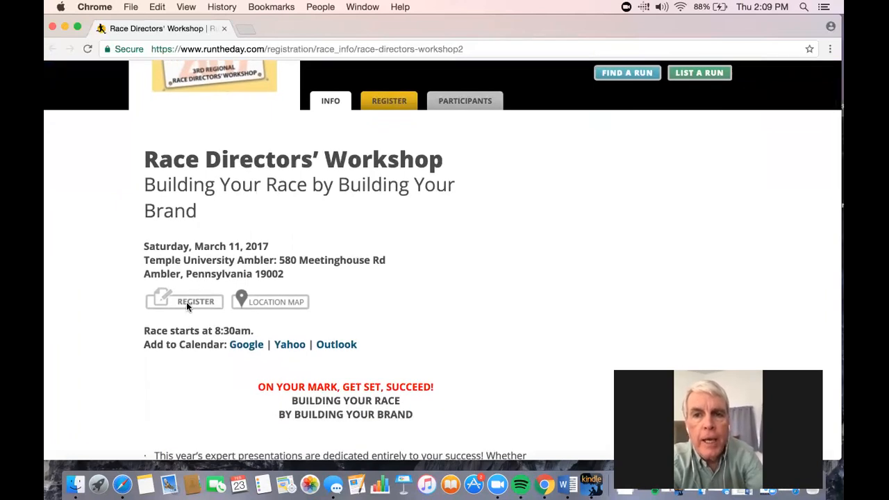
pyautogui.click(187, 304)
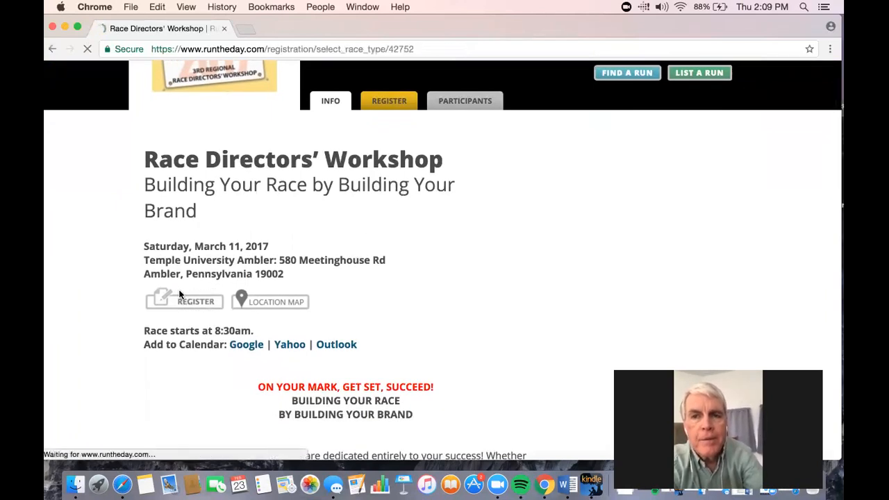
pyautogui.scroll(-3, 468, 287)
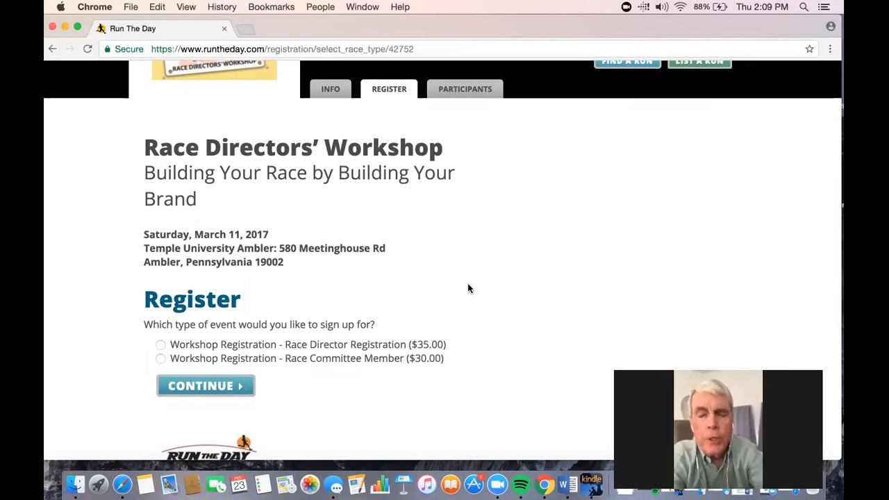
pyautogui.scroll(2, 467, 288)
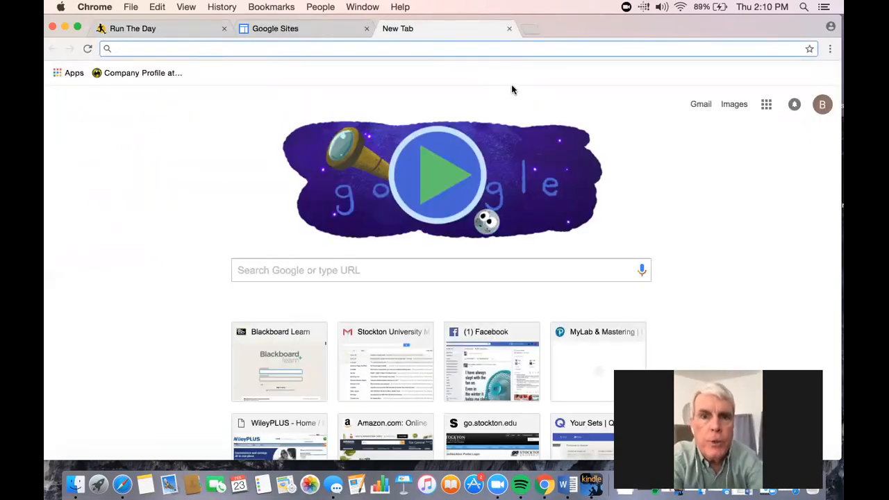
# Step: Go to Google Sites in a new tab and open the Fundraising Events Made Simple site
pyautogui.click(366, 28)
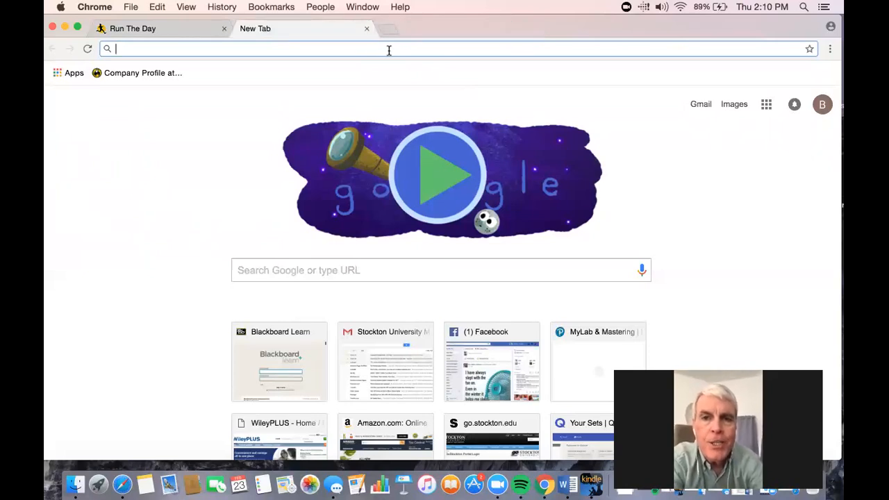
pyautogui.write('sites.google.com/site/')
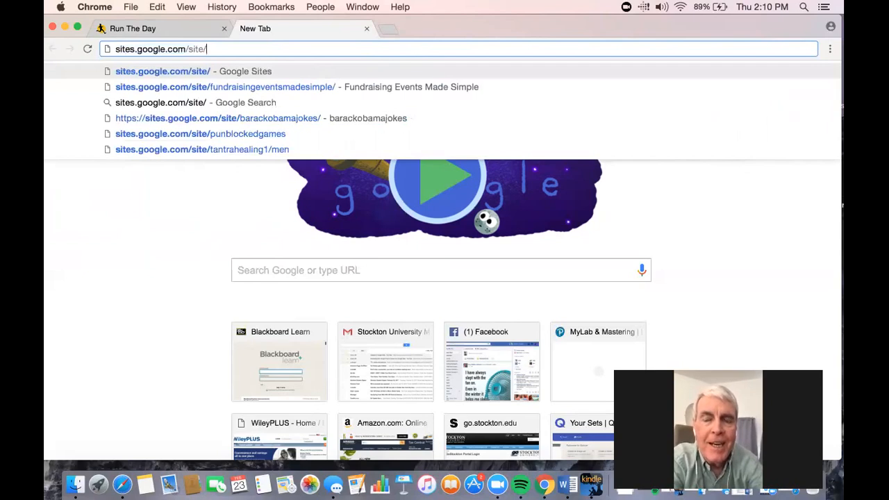
pyautogui.press('Return')
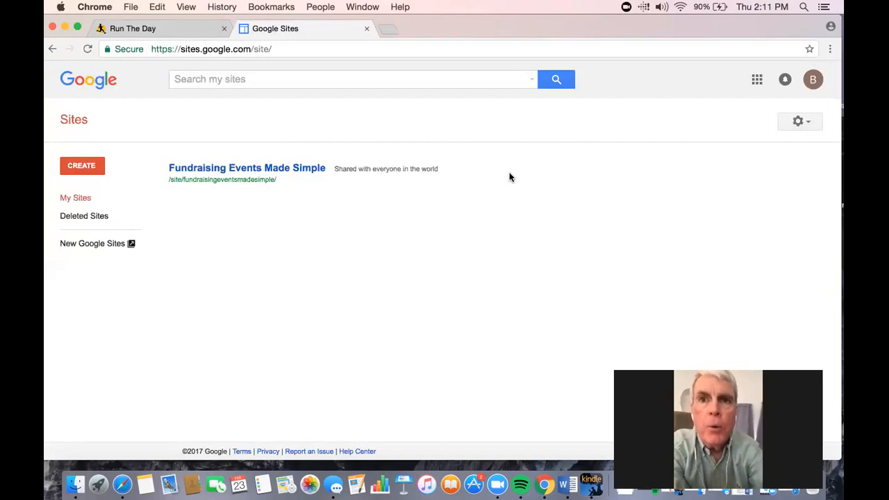
pyautogui.click(308, 169)
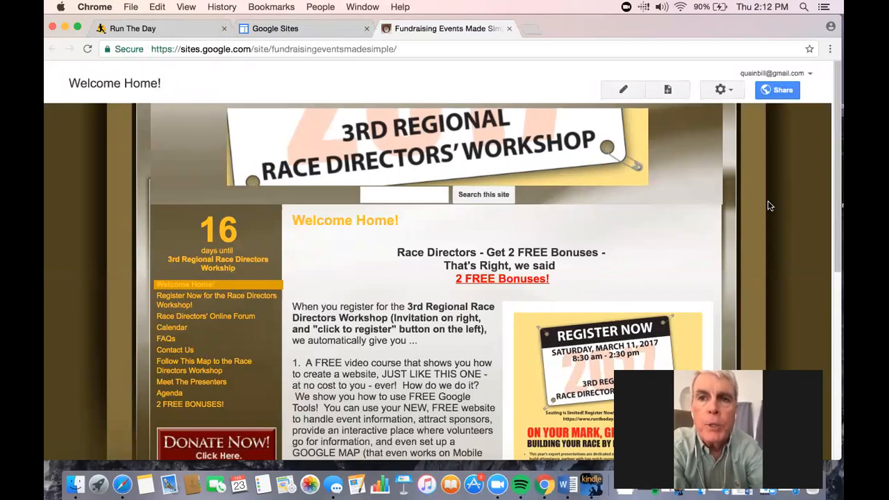
pyautogui.scroll(-1, 769, 205)
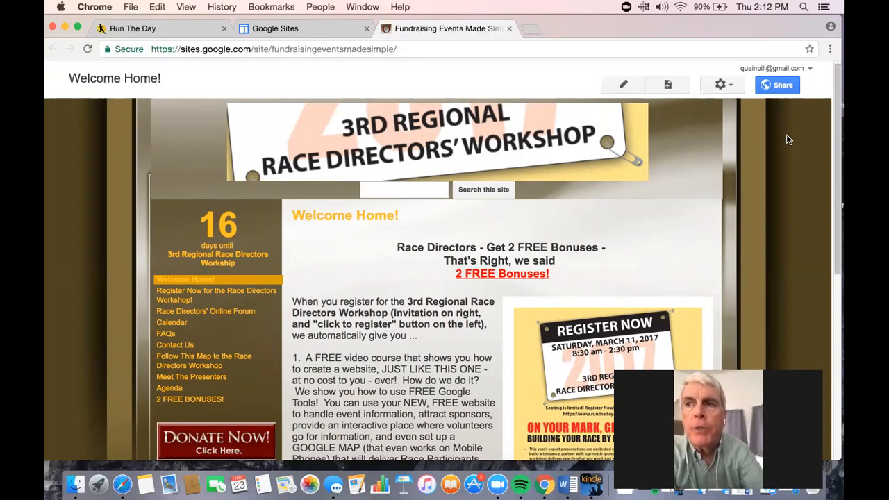
# Step: Create a new top-level page named Reg Page Example using the Web Page template
pyautogui.click(668, 84)
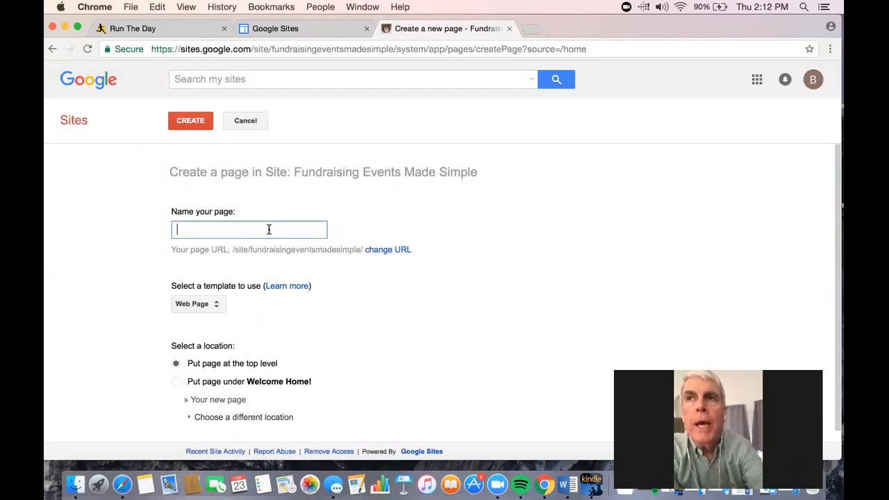
pyautogui.write('Reg Page Example')
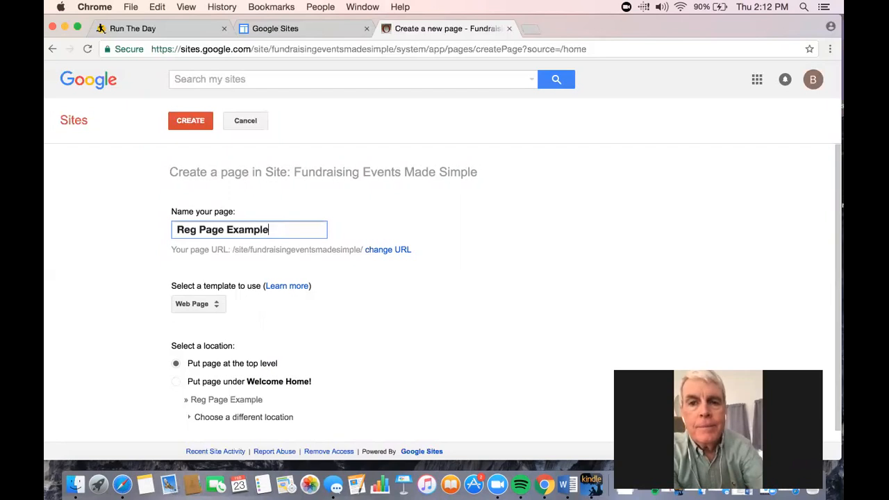
pyautogui.click(208, 304)
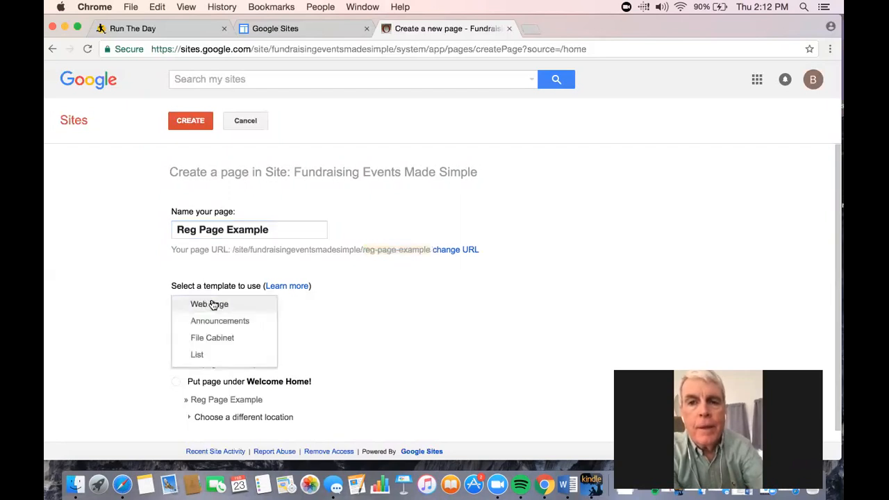
pyautogui.click(216, 305)
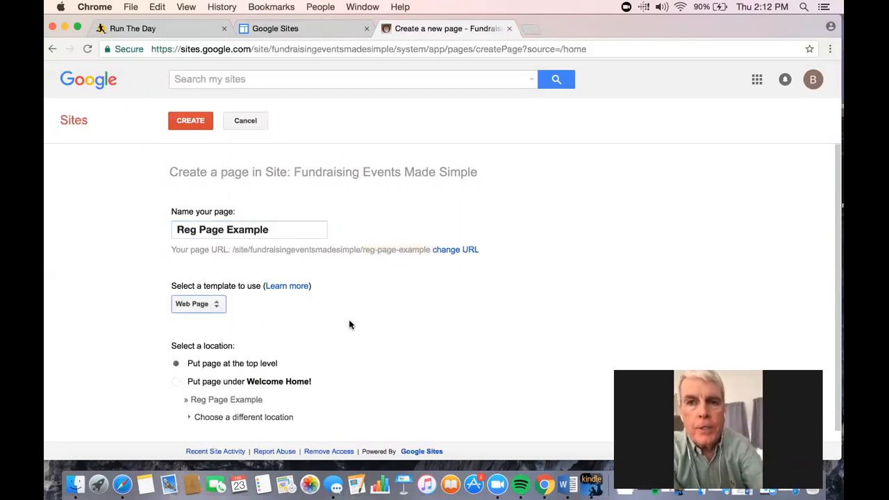
pyautogui.scroll(-1, 349, 324)
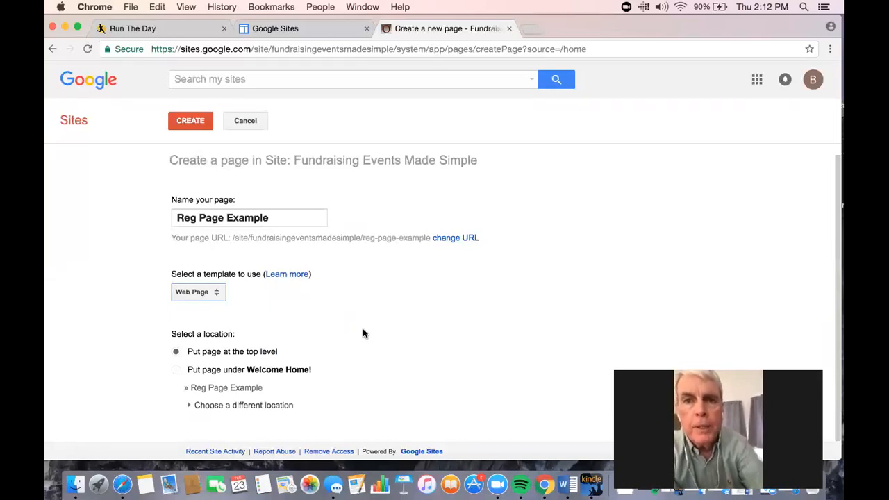
pyautogui.scroll(1, 362, 332)
pyautogui.click(195, 120)
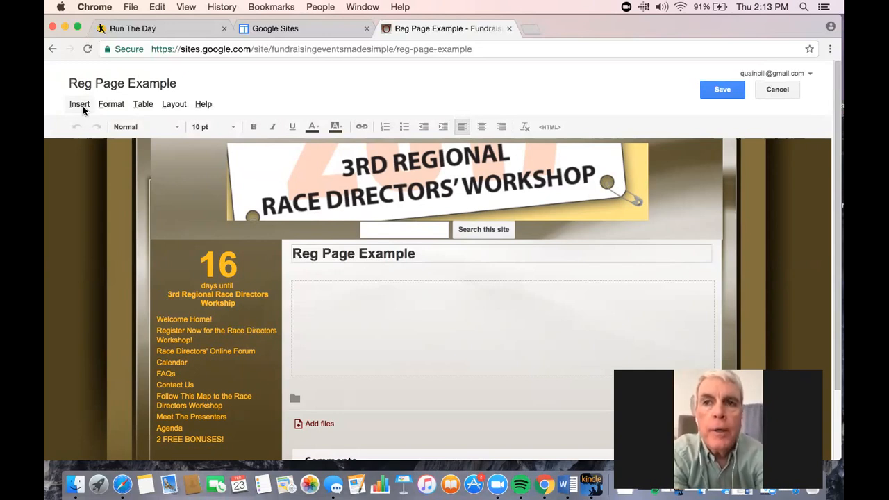
# Step: Insert the Include gadget (iframe) from the More gadgets gallery onto the new page
pyautogui.click(80, 105)
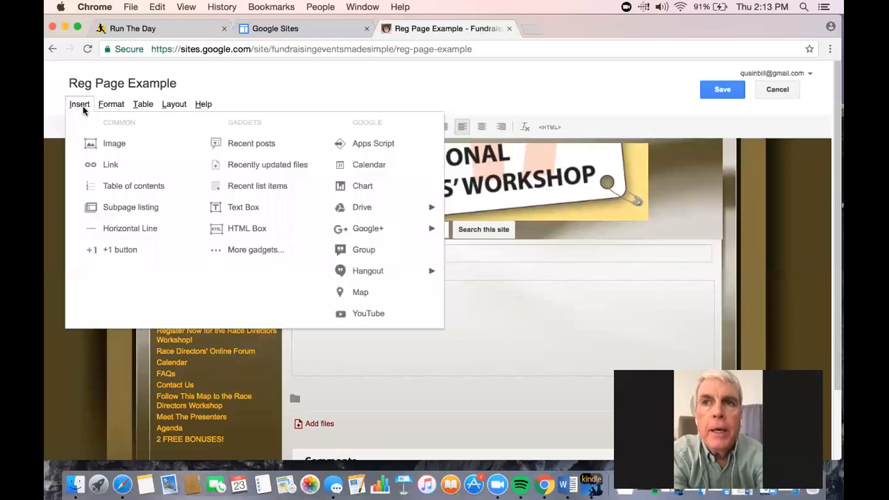
pyautogui.click(111, 104)
pyautogui.click(79, 104)
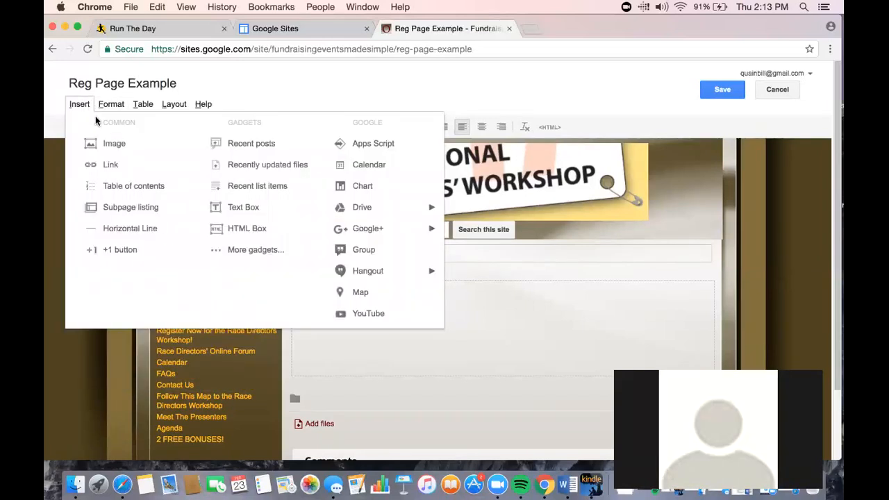
pyautogui.click(246, 250)
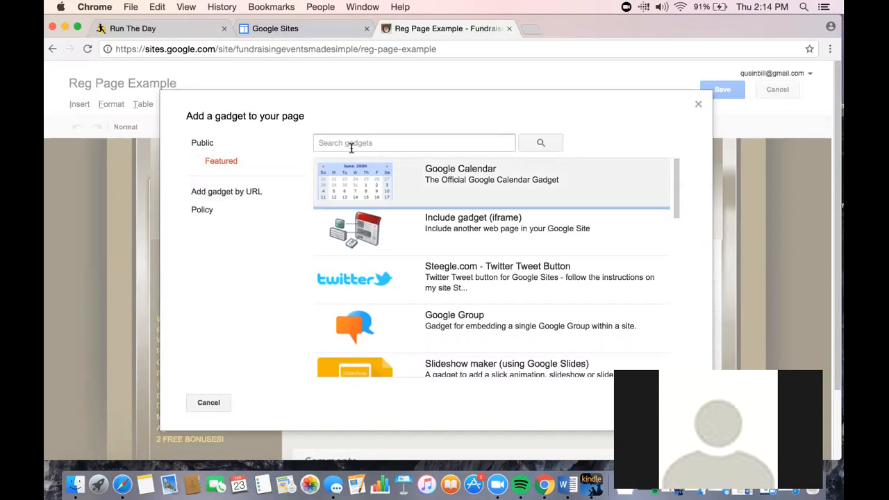
pyautogui.click(446, 219)
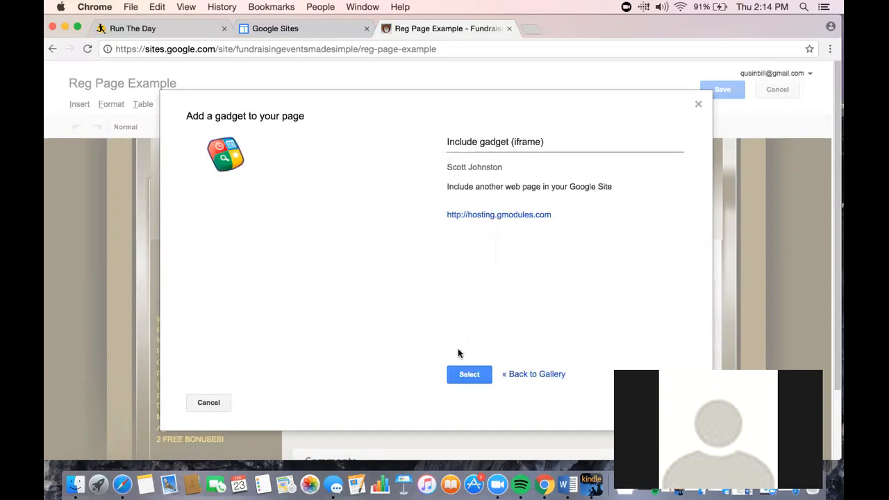
pyautogui.click(464, 374)
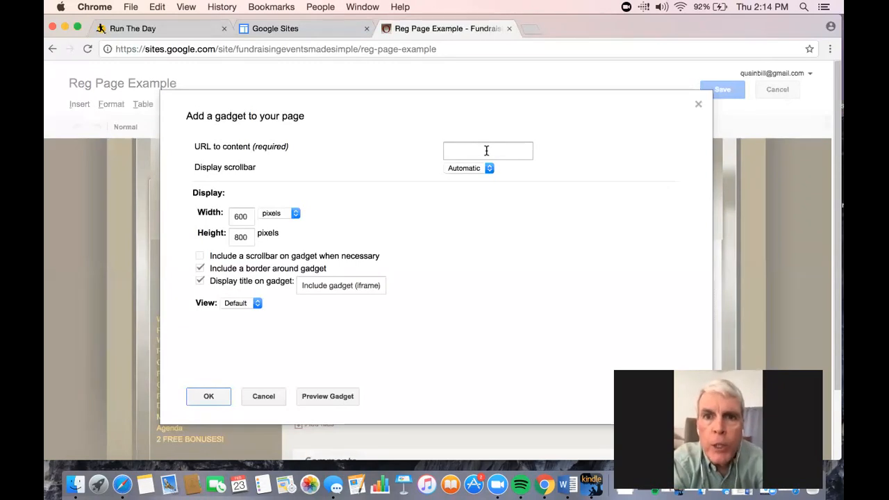
# Step: Copy the full registration page URL from the Run The Day tab's address bar
pyautogui.click(171, 31)
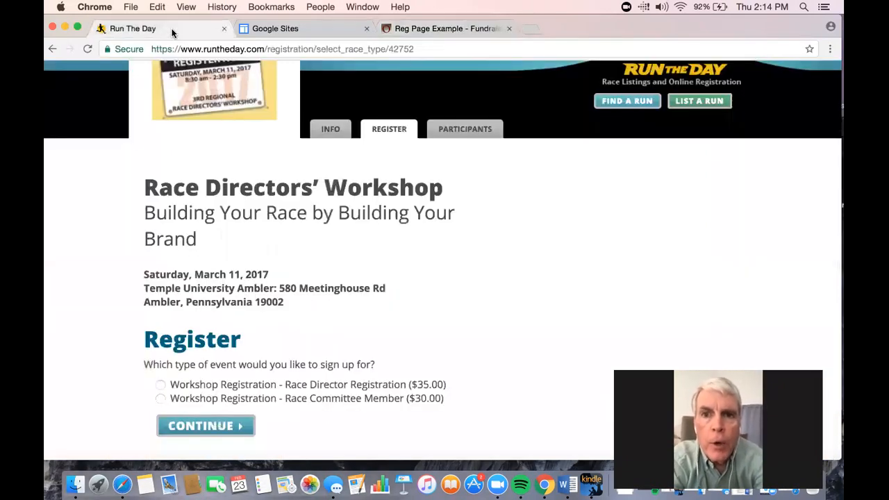
pyautogui.click(212, 49)
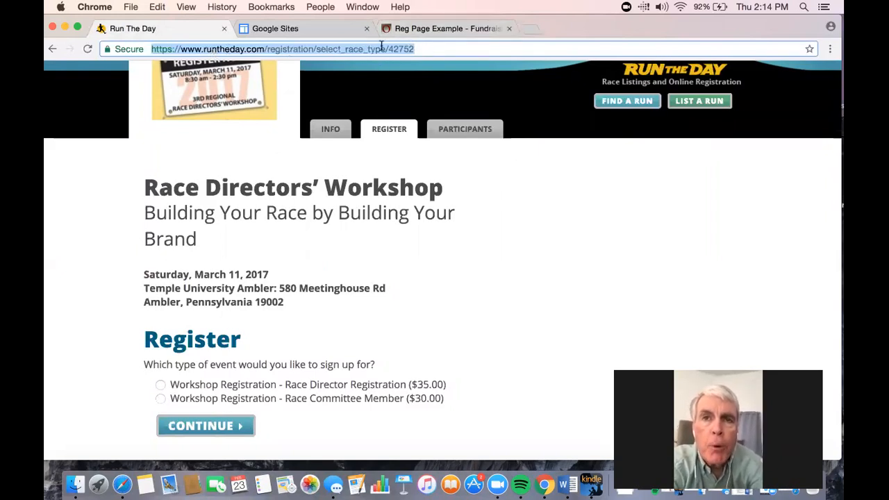
pyautogui.click(421, 50)
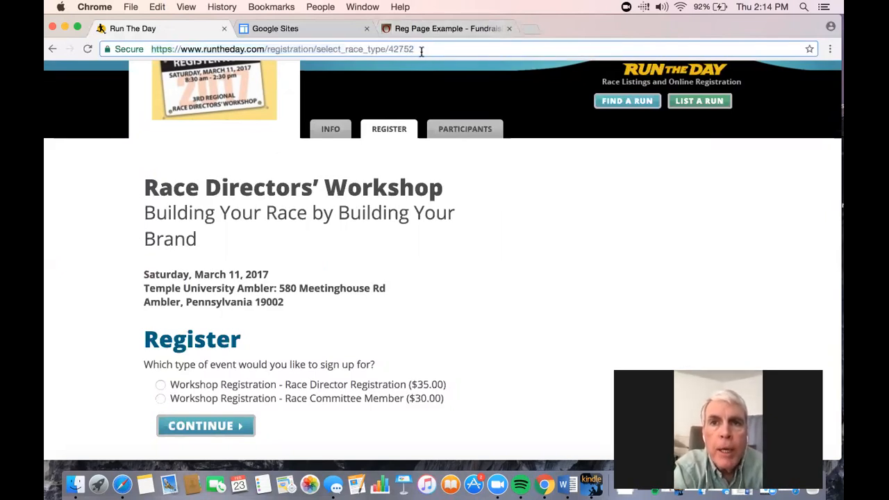
pyautogui.tripleClick(335, 50)
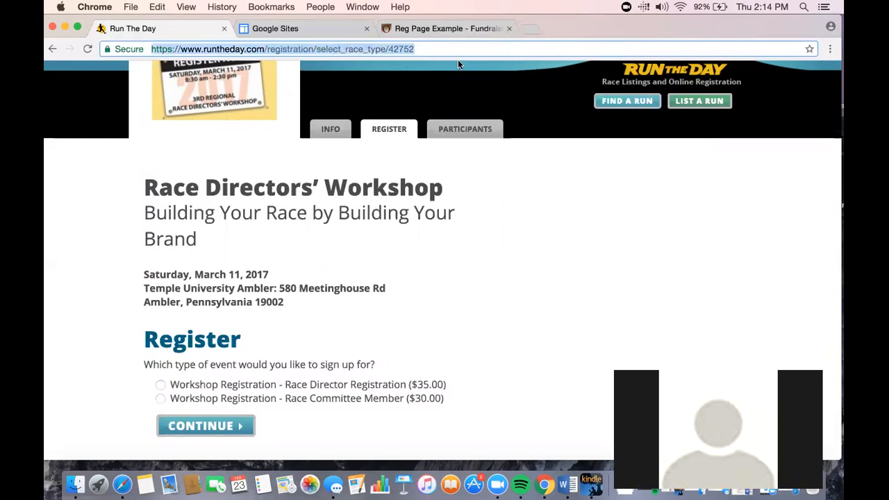
pyautogui.rightClick(416, 48)
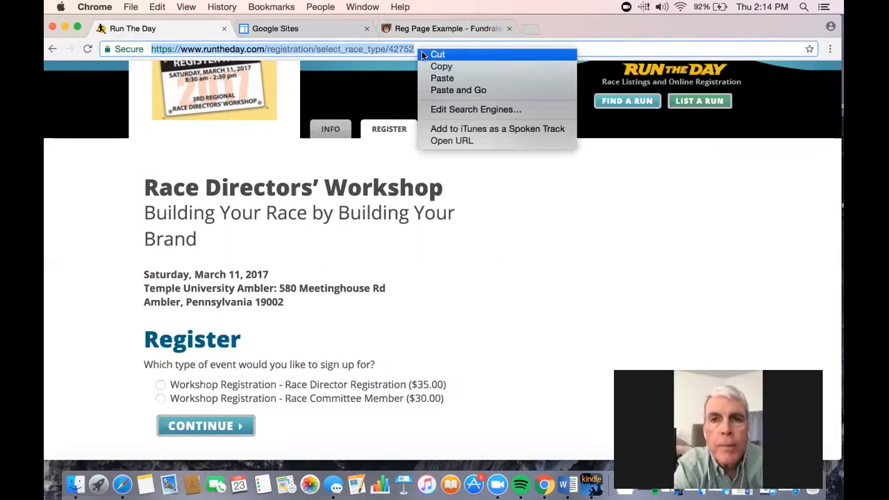
pyautogui.click(429, 65)
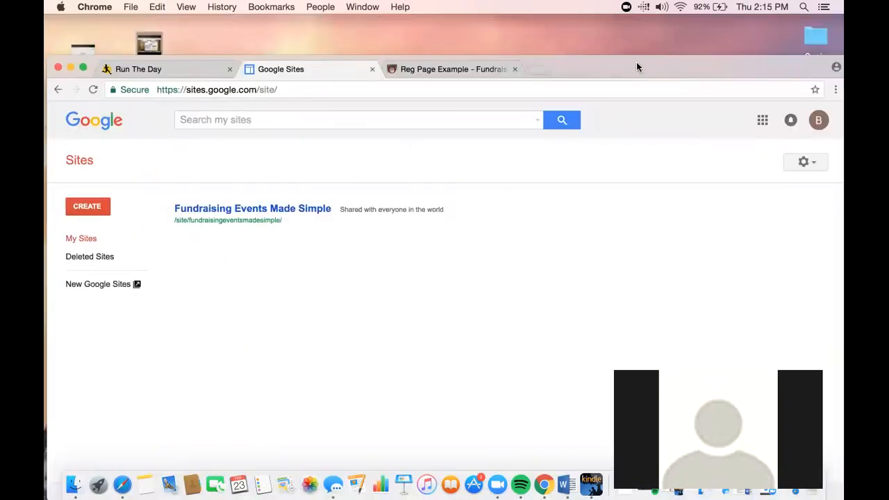
# Step: Paste the registration URL as the gadget's content URL, enable the scrollbar when necessary, and confirm the gadget
pyautogui.click(636, 61)
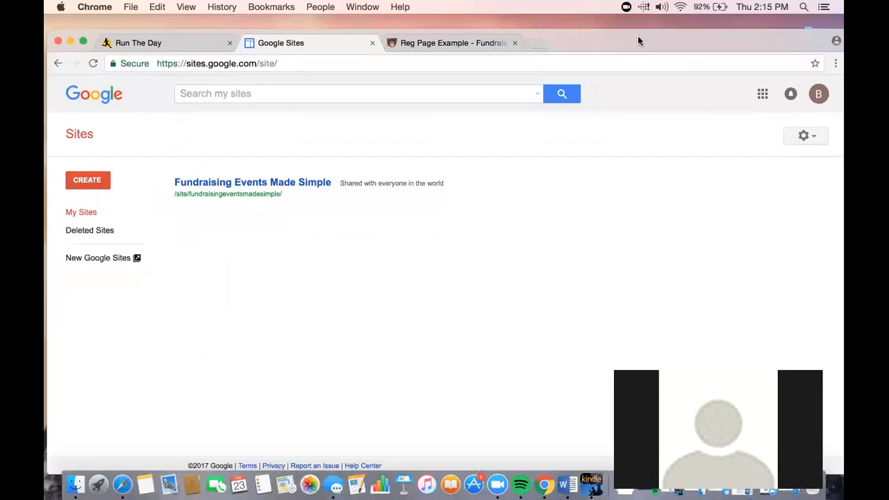
pyautogui.click(480, 43)
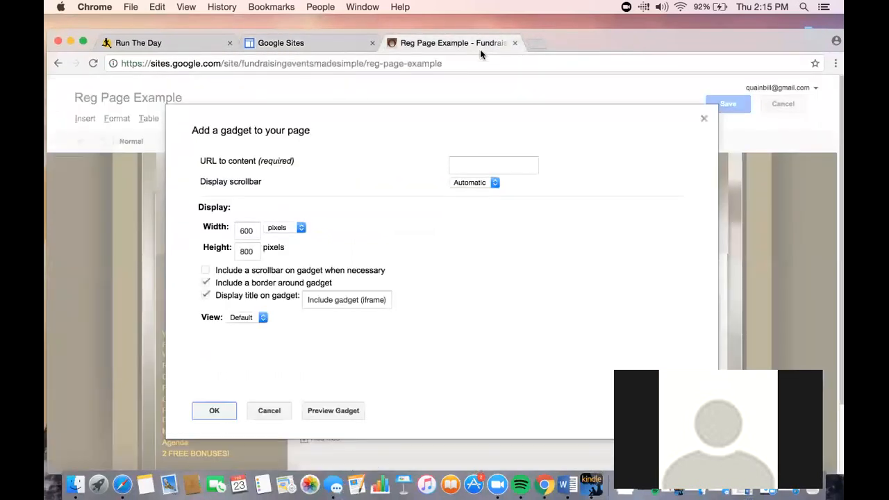
pyautogui.click(466, 164)
pyautogui.rightClick(465, 165)
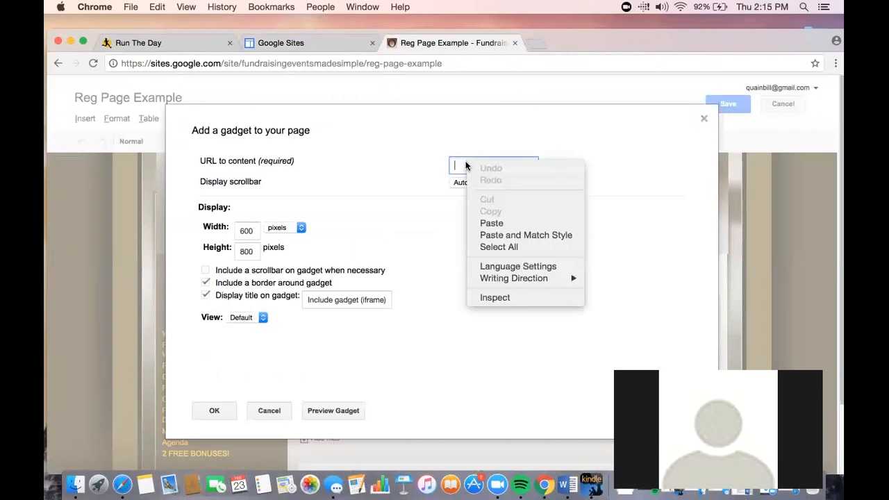
pyautogui.click(498, 224)
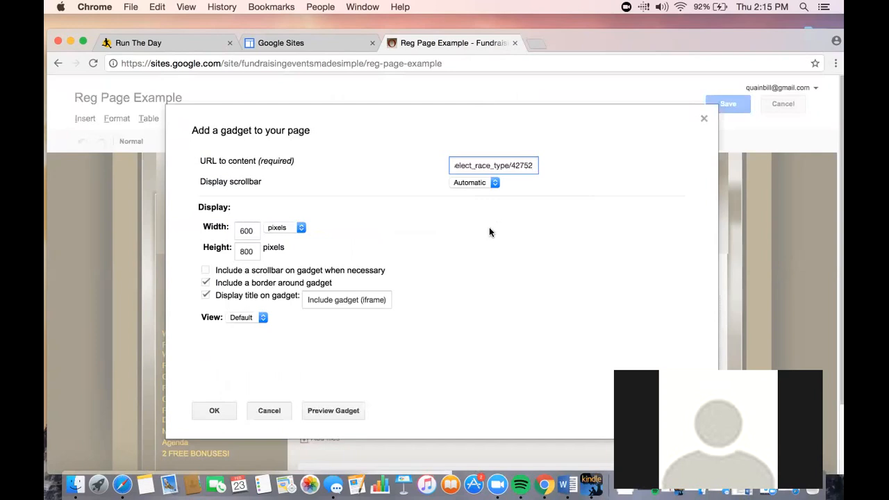
pyautogui.click(206, 271)
pyautogui.click(213, 410)
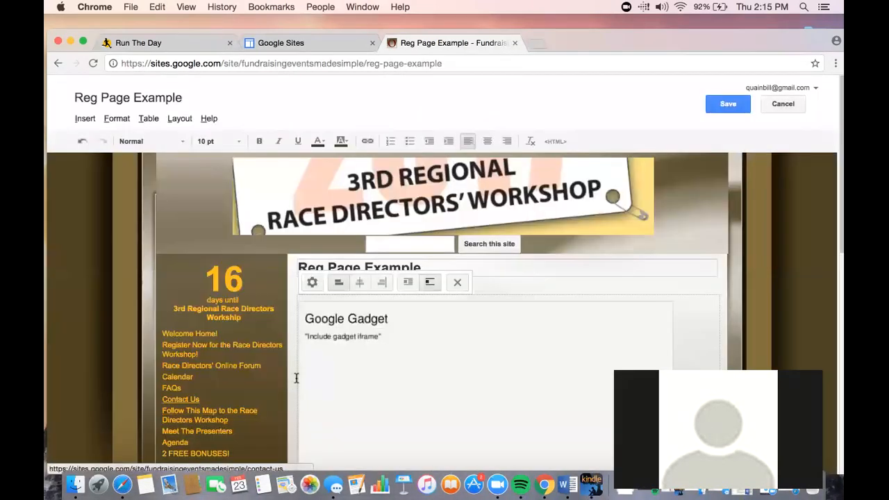
# Step: Save the Reg Page Example page with the embedded registration gadget
pyautogui.scroll(-3, 508, 338)
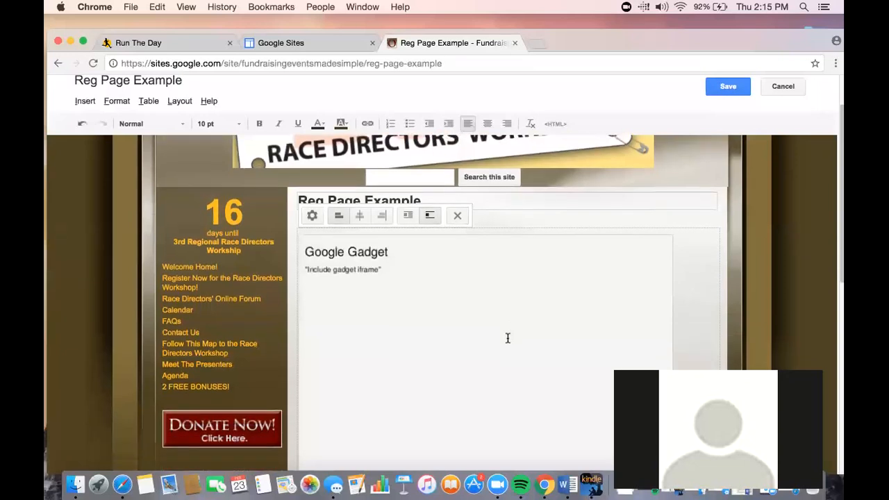
pyautogui.click(361, 192)
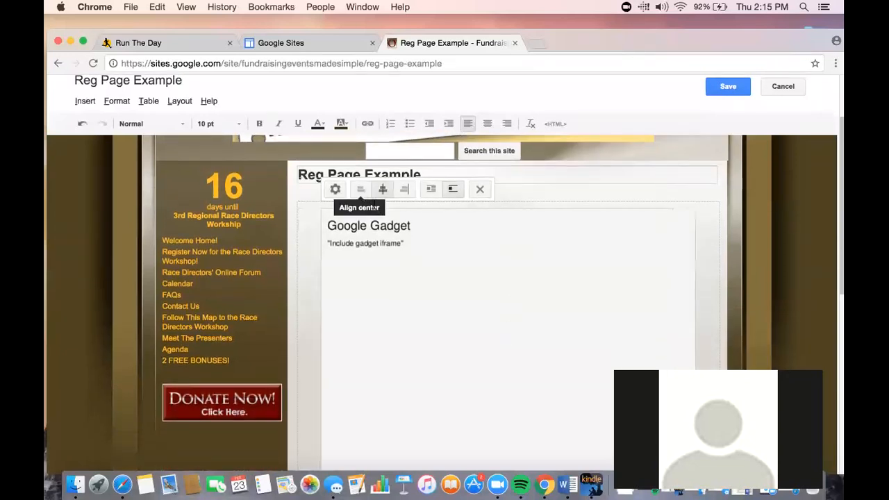
pyautogui.click(724, 91)
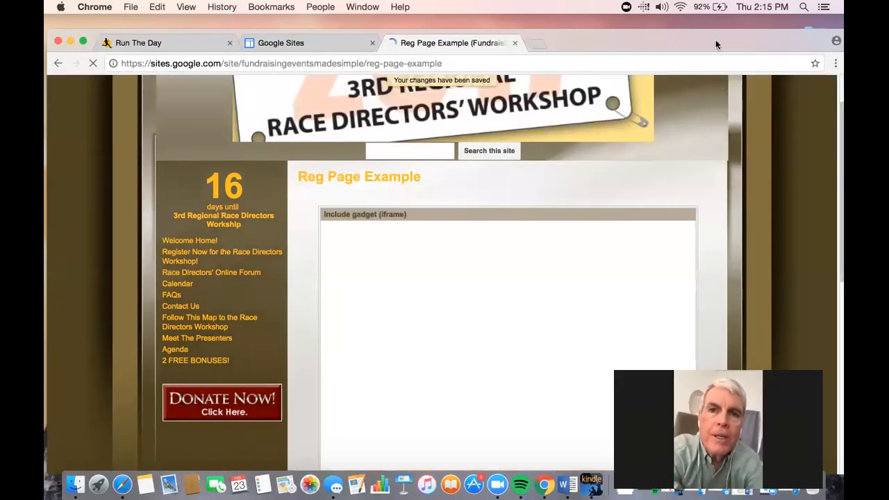
pyautogui.moveTo(715, 40); pyautogui.dragTo(715, 32)
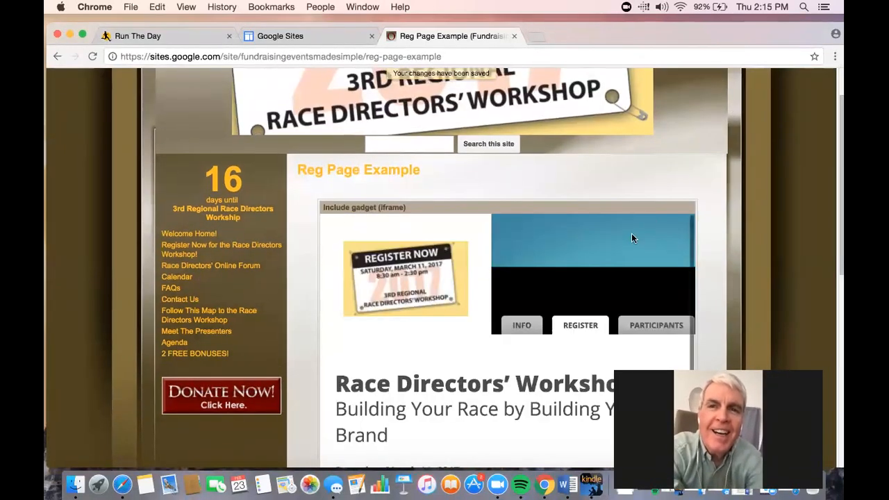
# Step: Open the Reg Page Example page for editing and insert blank lines above the registration gadget
pyautogui.scroll(-3, 721, 207)
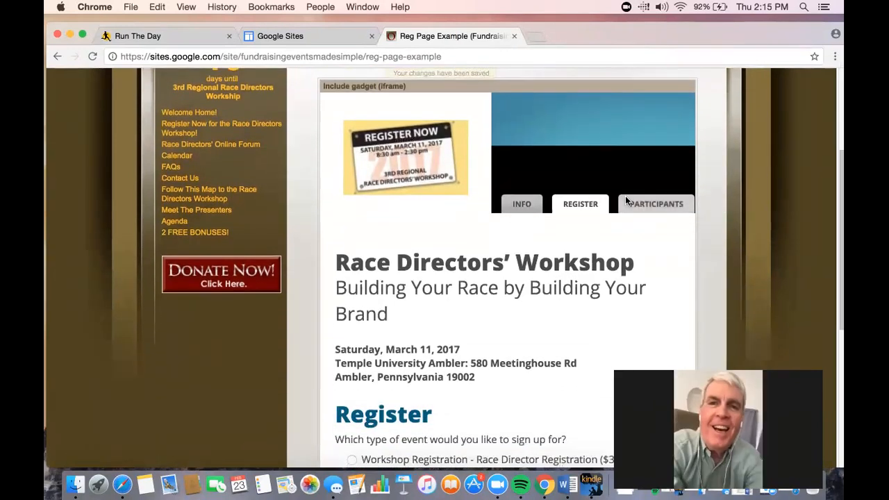
pyautogui.scroll(-3, 625, 197)
pyautogui.scroll(4, 625, 197)
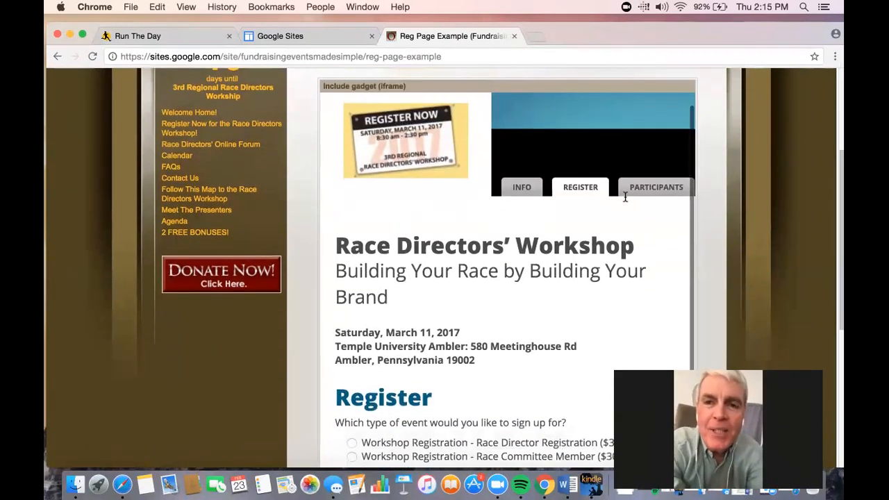
pyautogui.scroll(4, 625, 199)
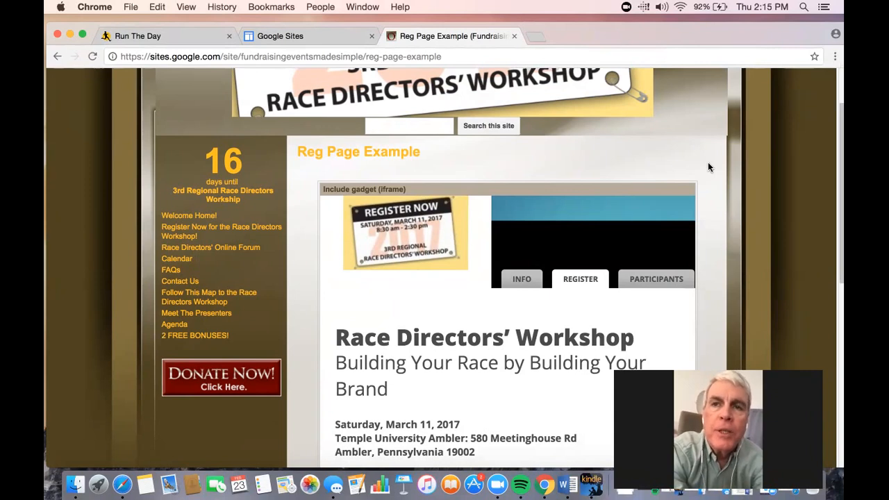
pyautogui.scroll(3, 709, 166)
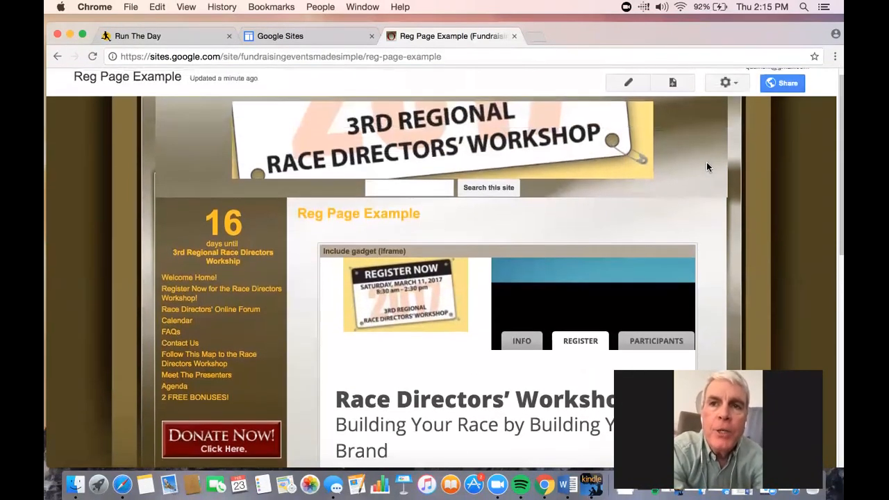
pyautogui.click(628, 85)
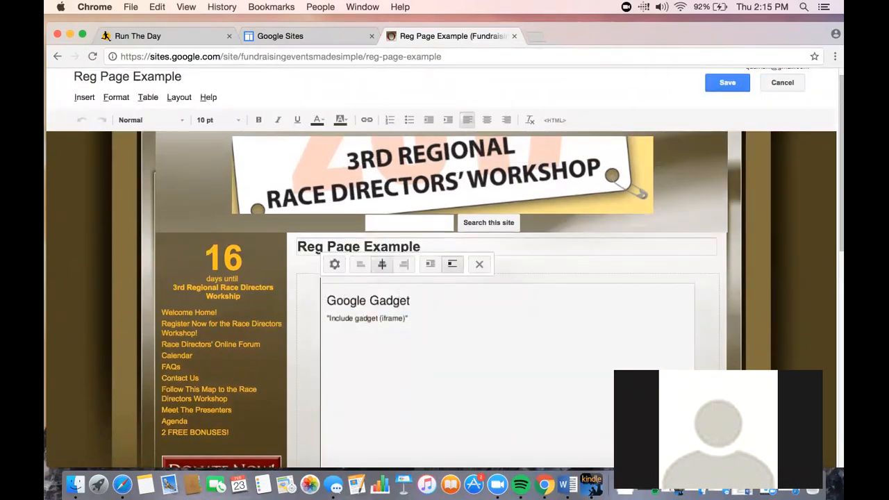
pyautogui.press('Return')
pyautogui.scroll(3, 333, 240)
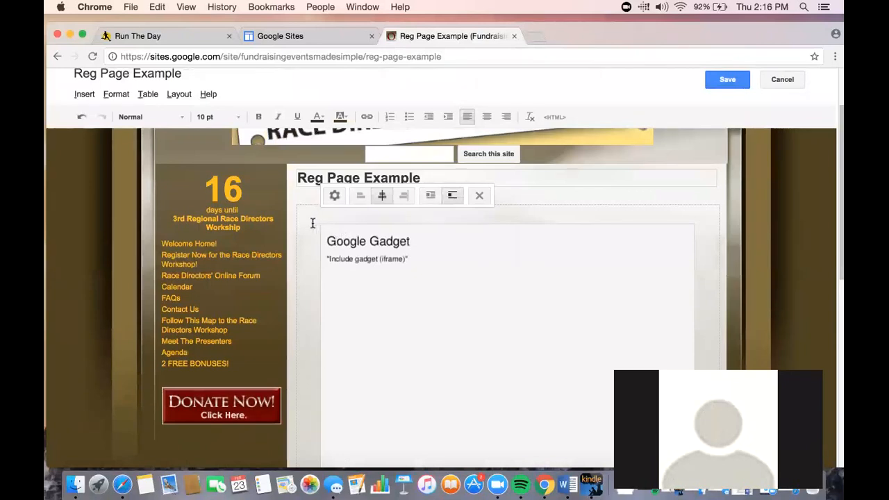
pyautogui.press('Return')
pyautogui.scroll(3, 322, 205)
pyautogui.click(322, 203)
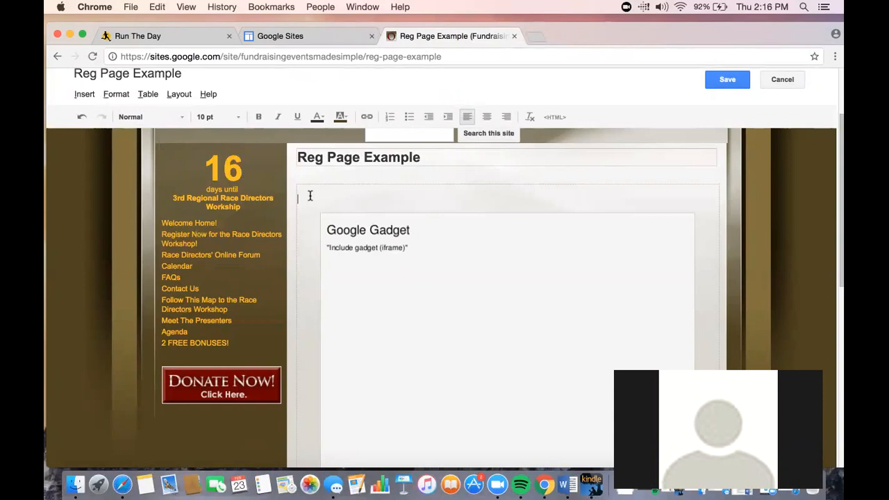
# Step: Type Normal Text above the gadget and format that line as Heading 2
pyautogui.press('BackSpace')
pyautogui.write('Normal R')
pyautogui.write('ext')
pyautogui.press('Return')
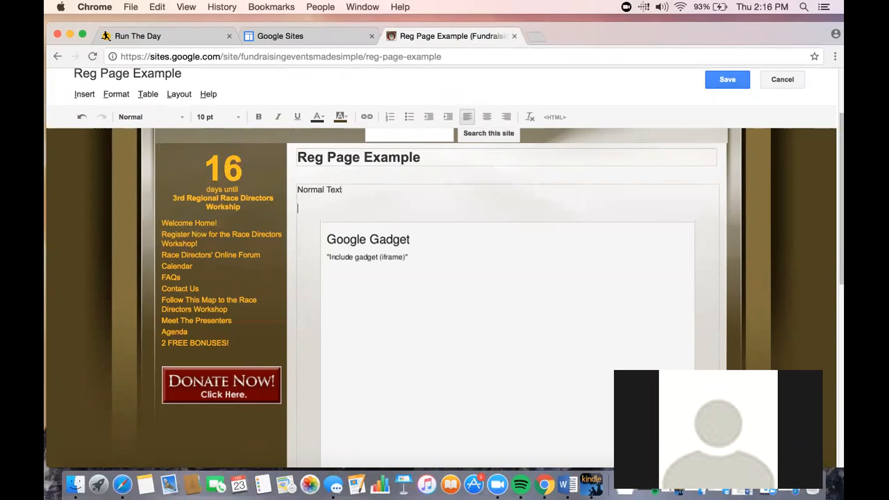
pyautogui.tripleClick(323, 190)
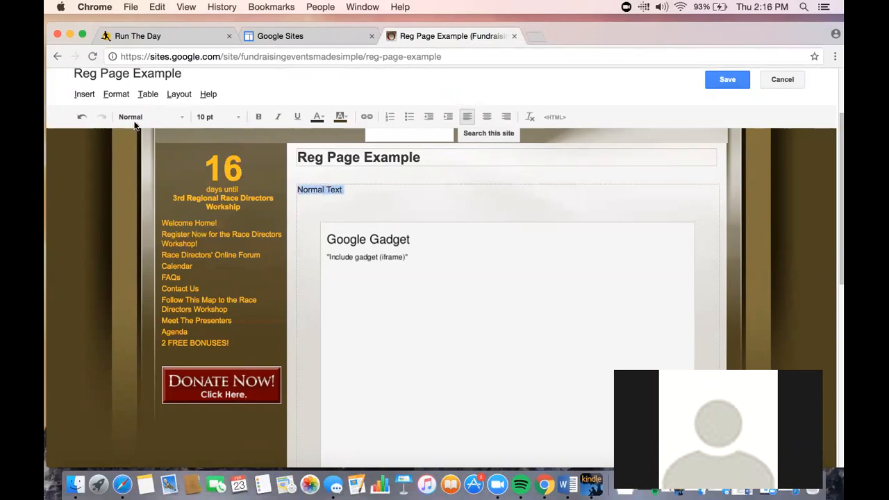
pyautogui.click(116, 95)
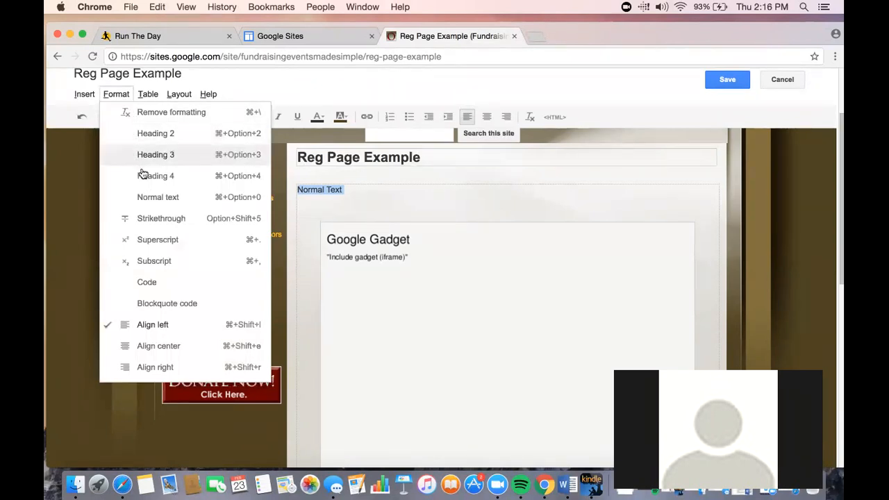
pyautogui.click(156, 134)
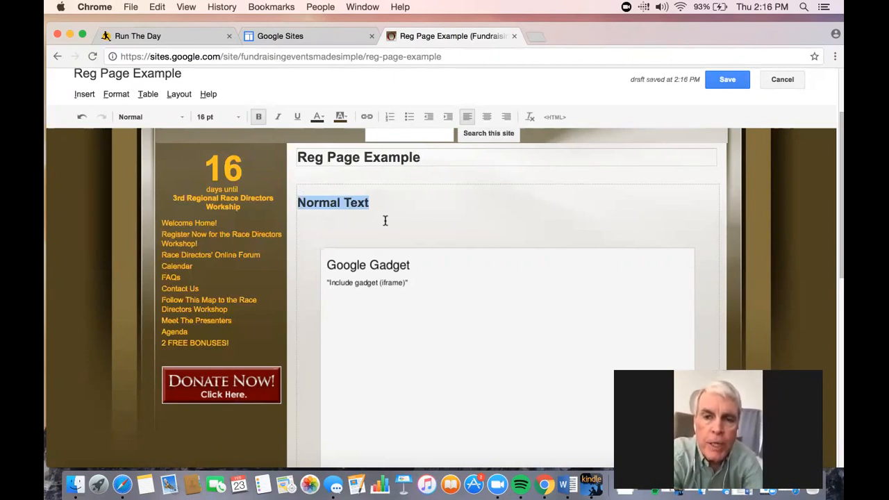
# Step: Delete the Normal Text heading line above the gadget
pyautogui.click(328, 235)
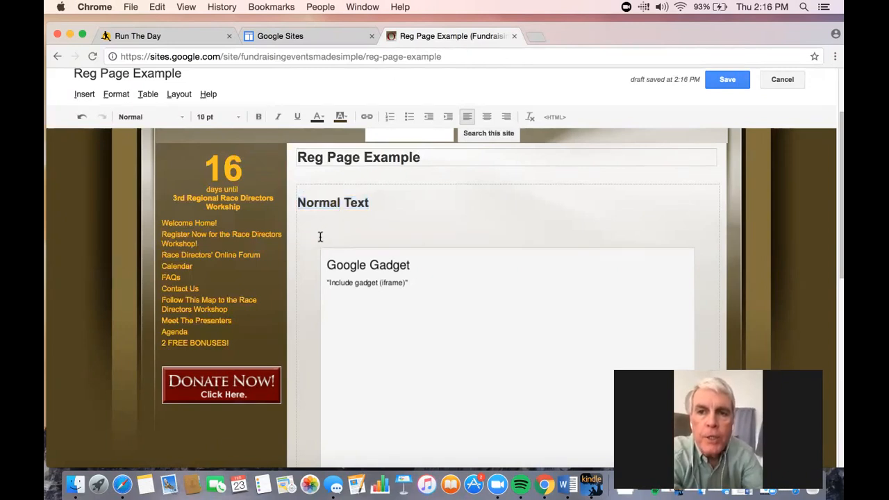
pyautogui.moveTo(320, 239); pyautogui.dragTo(300, 206)
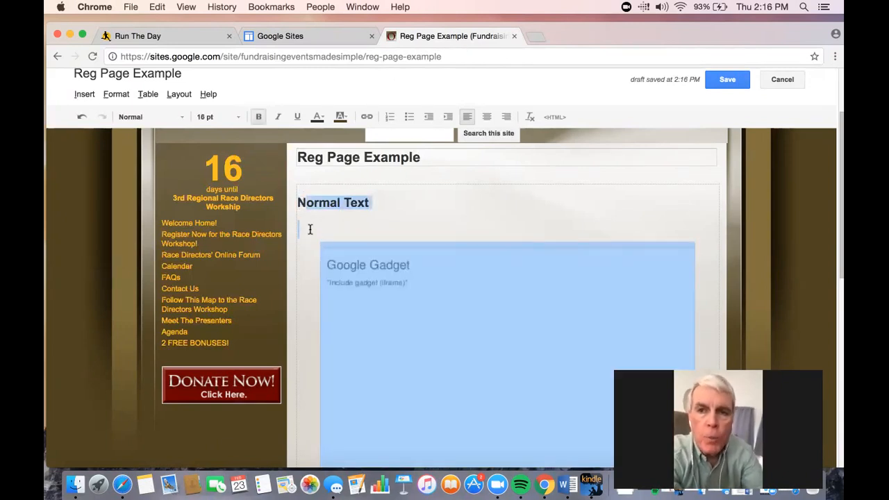
pyautogui.click(313, 232)
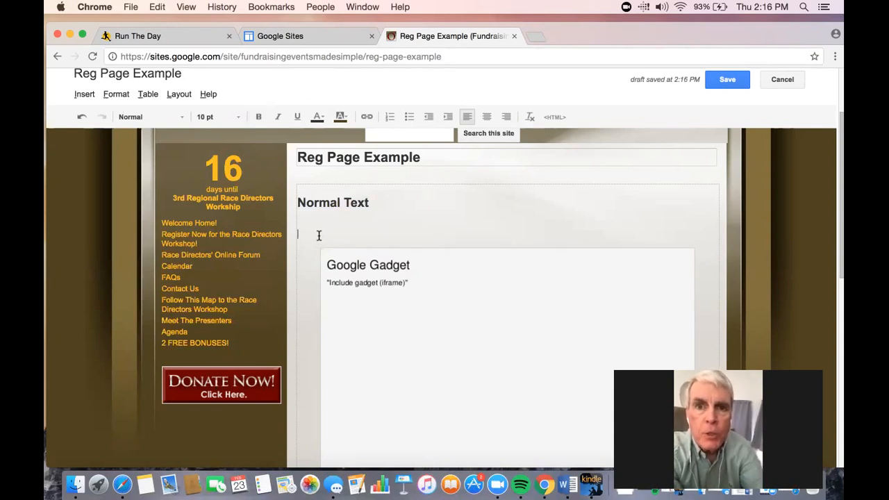
pyautogui.press('BackSpace')
pyautogui.press('BackSpace')
pyautogui.press('BackSpace')
pyautogui.press('BackSpace')
pyautogui.press('BackSpace')
pyautogui.press('BackSpace')
pyautogui.press('BackSpace')
pyautogui.press('BackSpace')
pyautogui.press('BackSpace')
pyautogui.press('BackSpace')
pyautogui.press('BackSpace')
pyautogui.press('BackSpace')
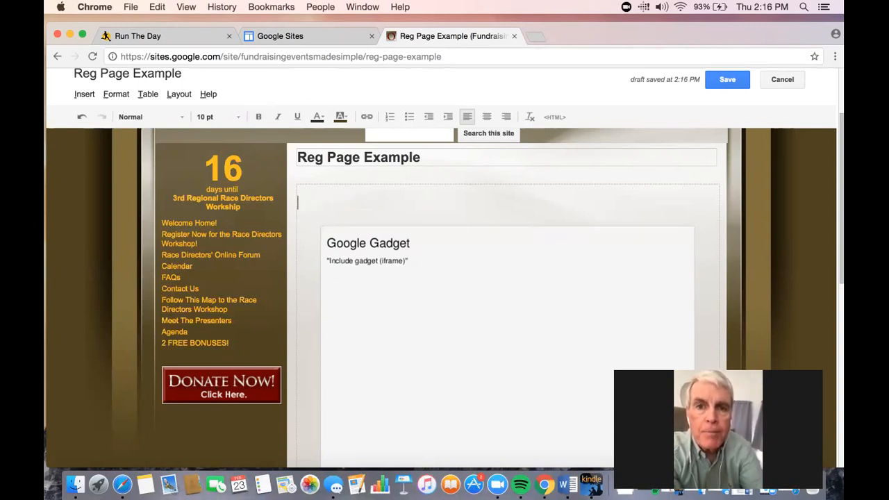
# Step: Save the page with the added space above the registration gadget
pyautogui.scroll(-2, 507, 298)
pyautogui.click(507, 299)
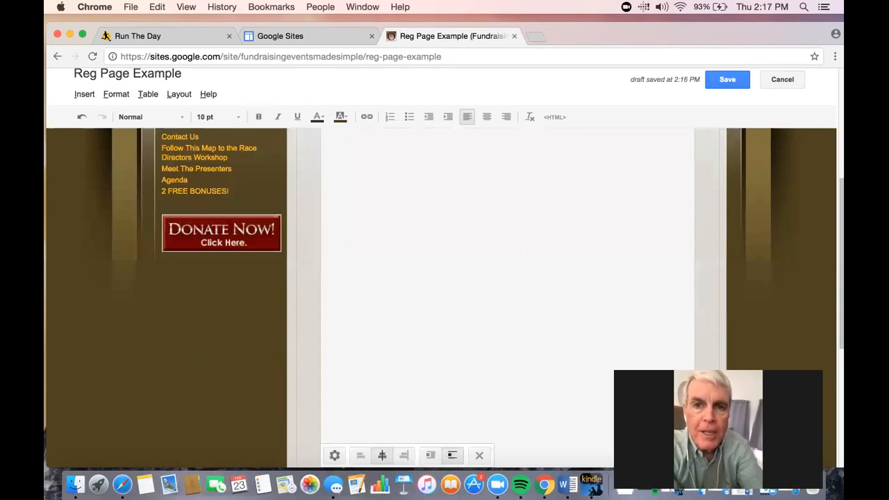
pyautogui.scroll(2, 318, 229)
pyautogui.click(317, 228)
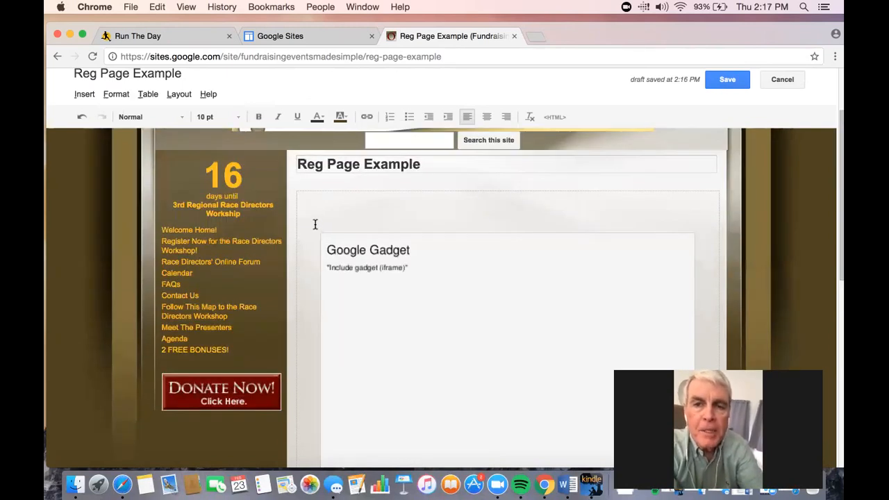
pyautogui.click(724, 82)
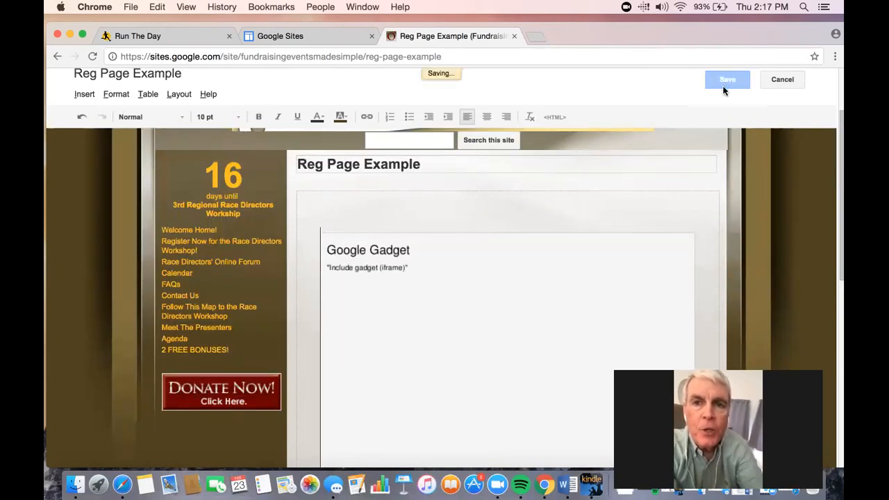
# Step: Scroll through the saved page to review the gadget's placement
pyautogui.scroll(-3, 660, 198)
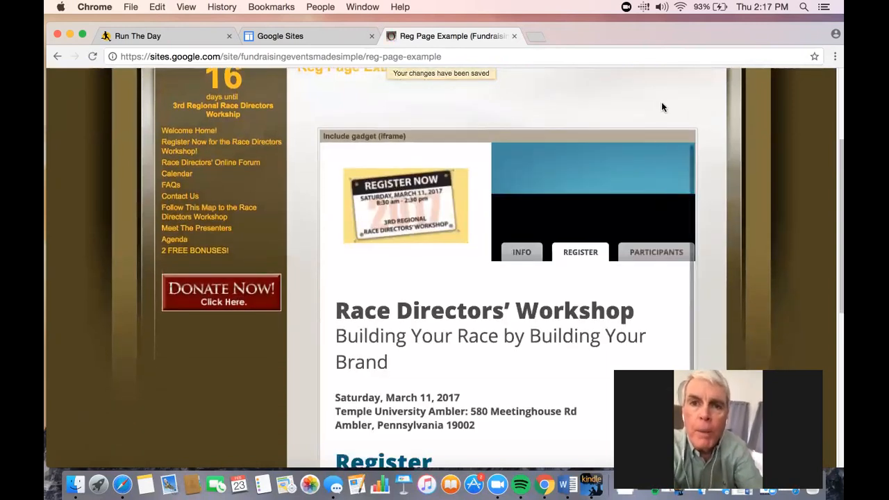
pyautogui.scroll(2, 668, 97)
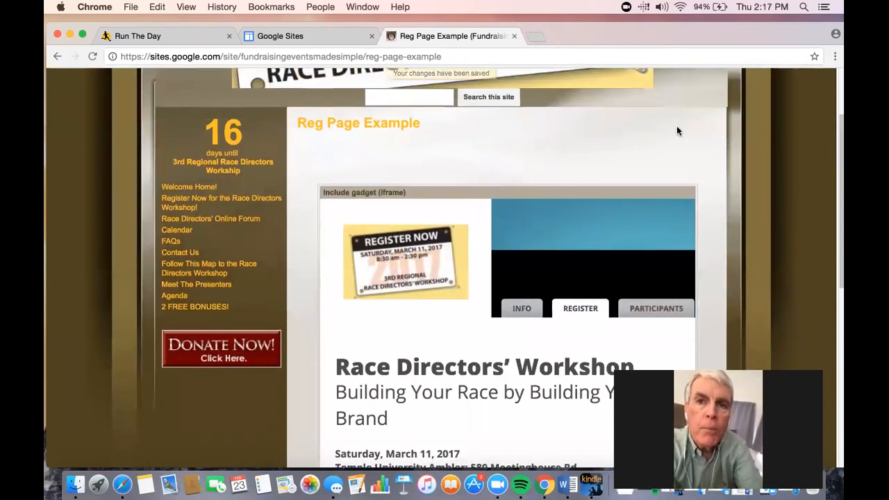
pyautogui.scroll(2, 677, 128)
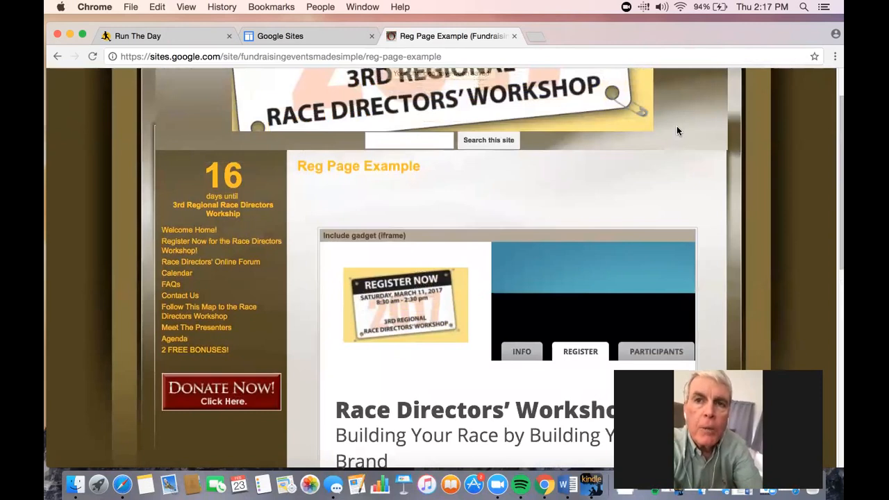
pyautogui.scroll(-1, 677, 131)
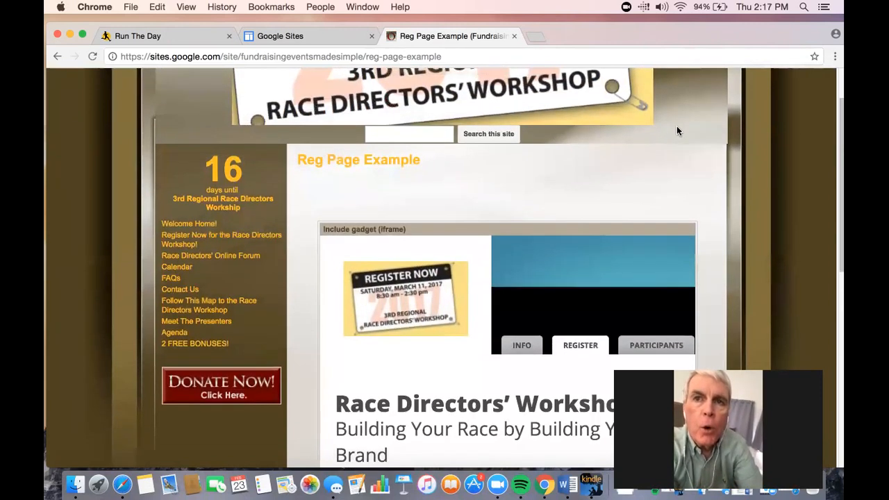
pyautogui.scroll(3, 676, 130)
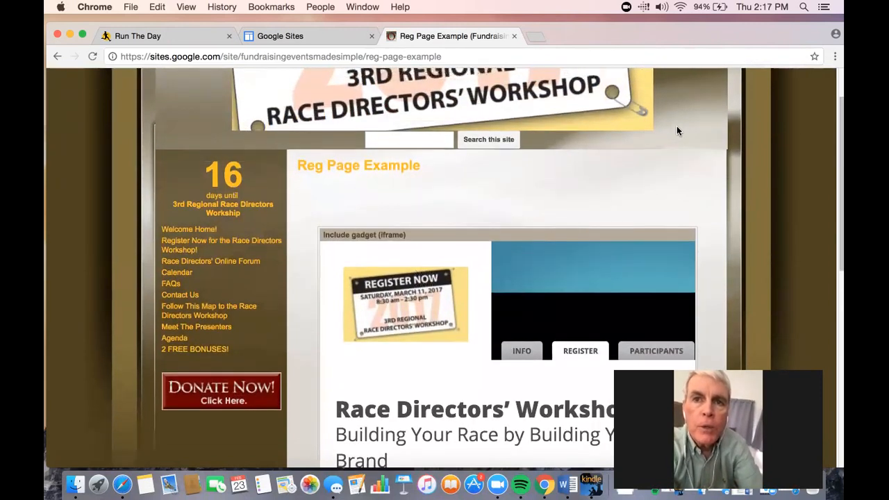
pyautogui.scroll(1, 718, 161)
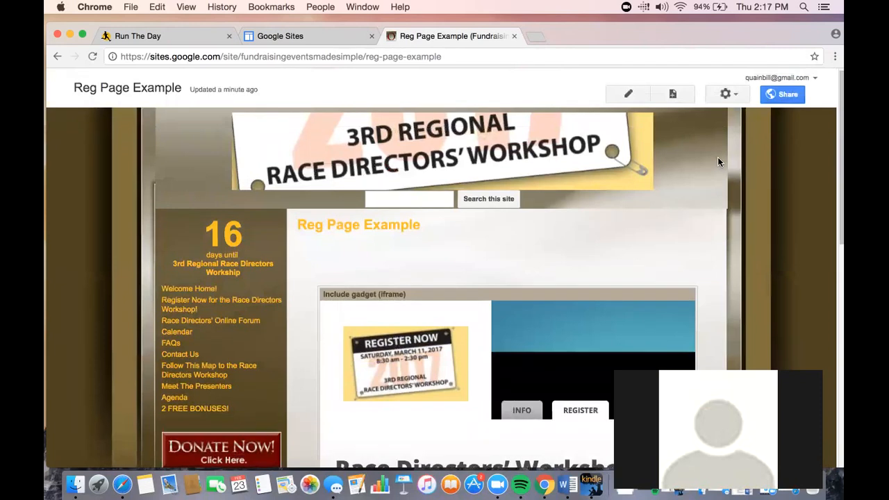
# Step: Open the site layout editor and the sidebar's Navigation settings
pyautogui.click(726, 98)
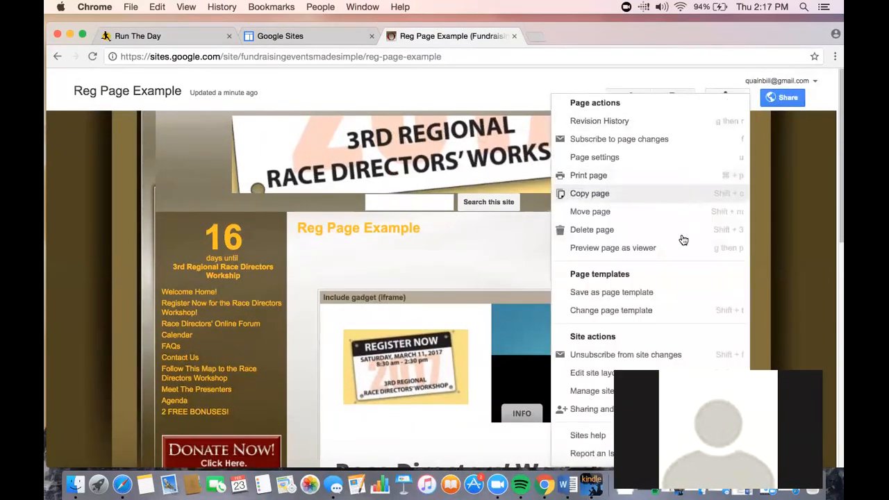
pyautogui.scroll(-2, 681, 238)
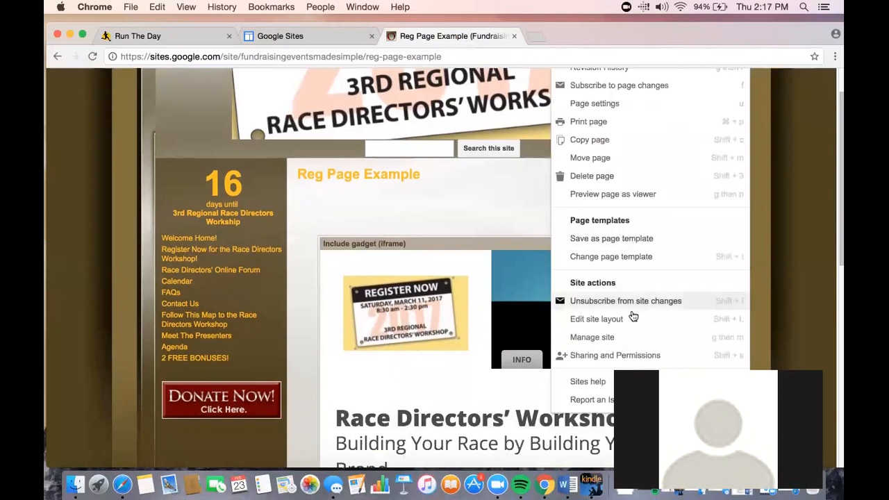
pyautogui.click(626, 318)
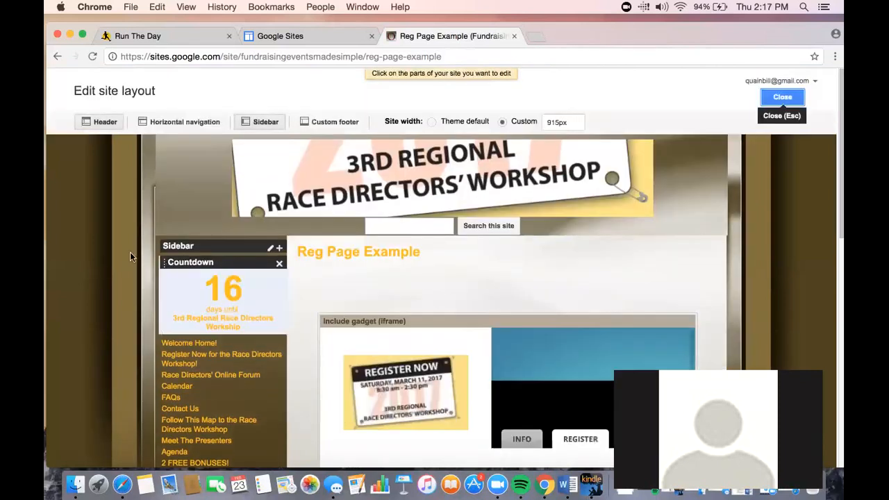
pyautogui.scroll(-2, 201, 253)
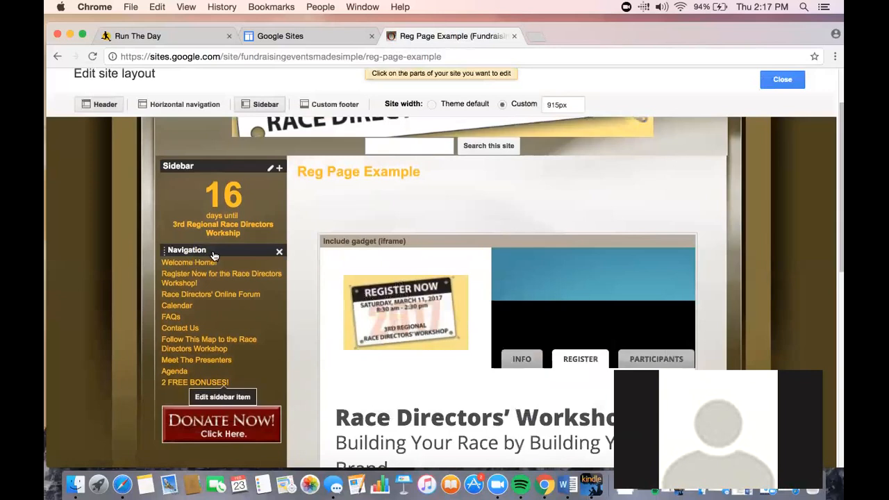
pyautogui.click(211, 253)
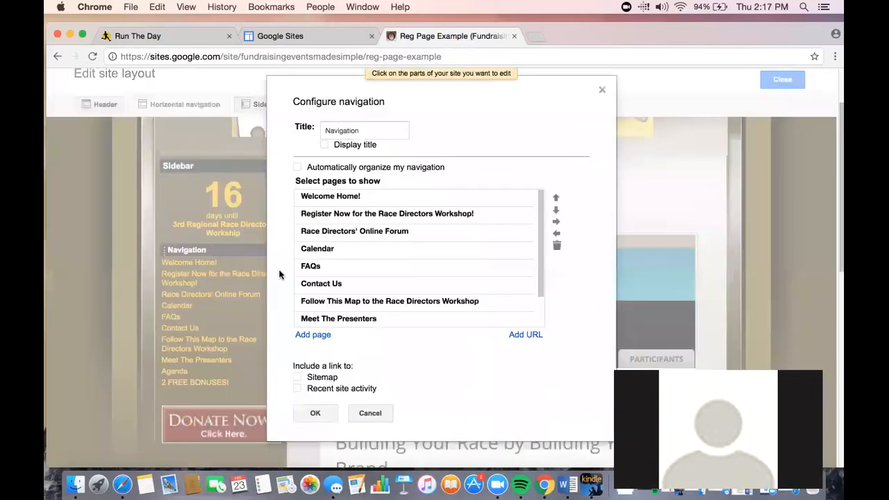
# Step: Add the Reg Page Example page to the sidebar navigation from recent changes and confirm
pyautogui.scroll(-1, 340, 290)
pyautogui.scroll(-3, 340, 291)
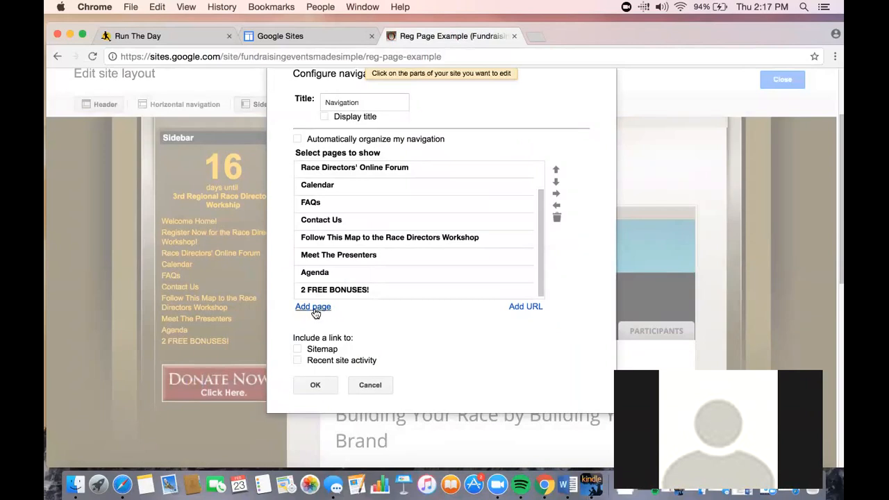
pyautogui.click(312, 307)
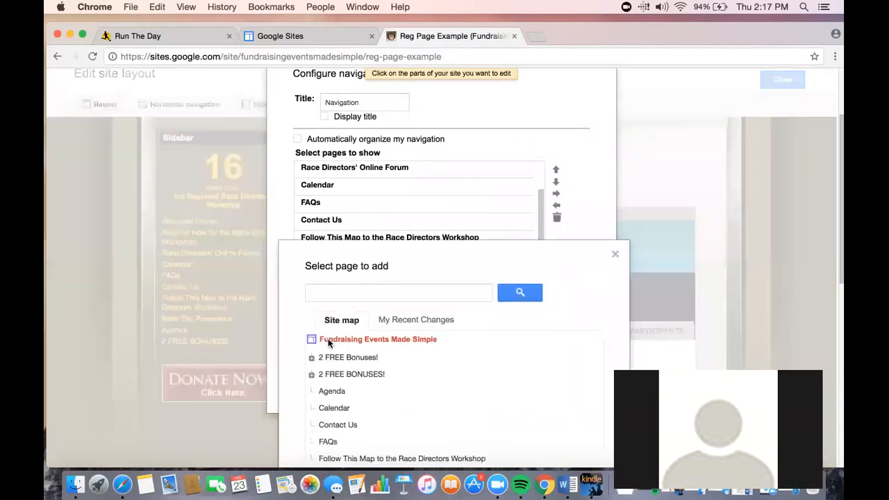
pyautogui.scroll(-3, 319, 339)
pyautogui.scroll(-4, 329, 343)
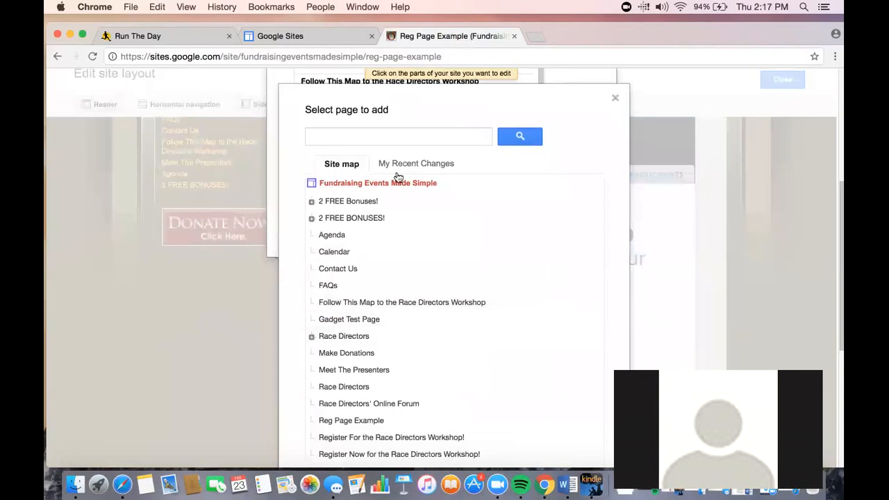
pyautogui.click(395, 169)
pyautogui.click(366, 181)
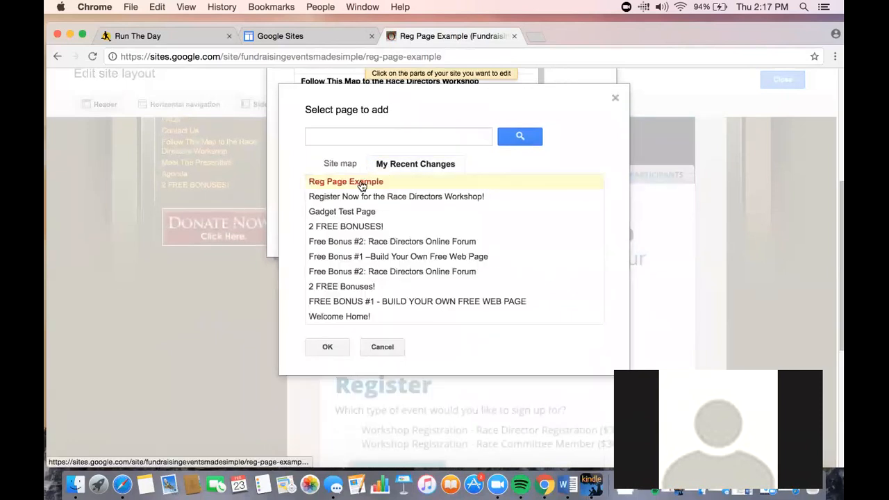
pyautogui.click(327, 347)
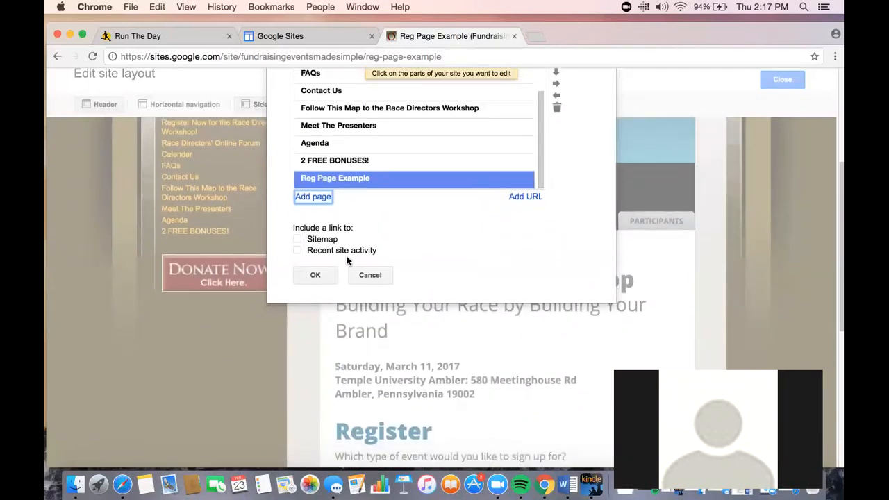
pyautogui.click(326, 279)
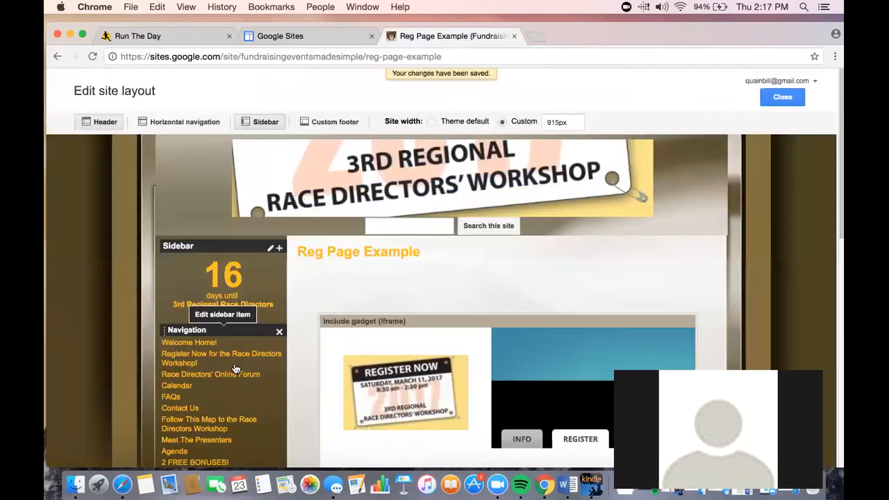
# Step: Close the site layout editor
pyautogui.scroll(-2, 235, 369)
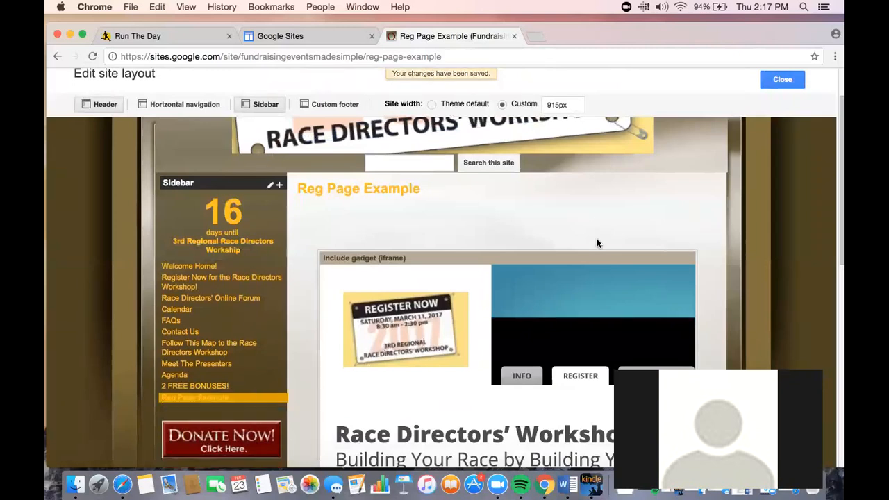
pyautogui.scroll(-1, 673, 199)
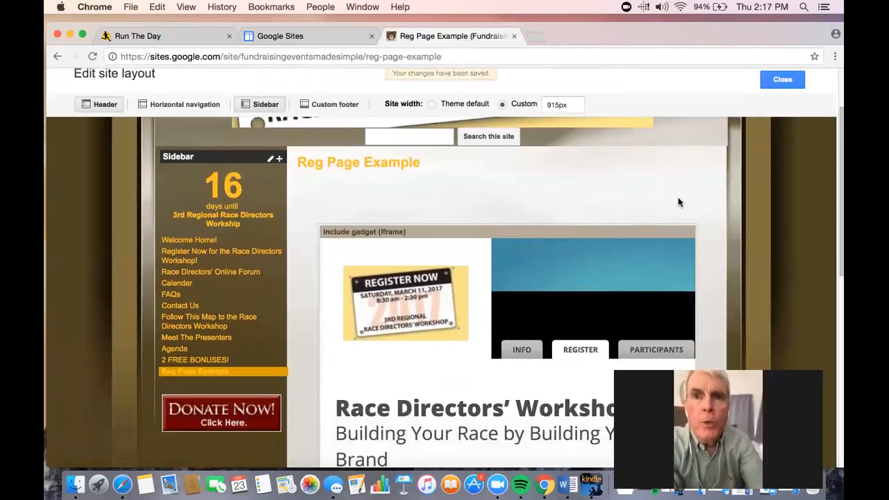
pyautogui.scroll(1, 679, 200)
pyautogui.scroll(-1, 679, 200)
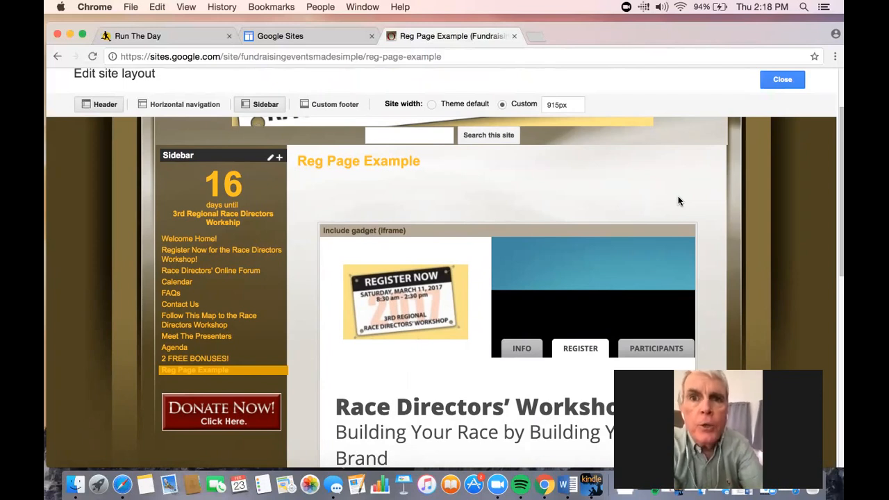
pyautogui.click(780, 81)
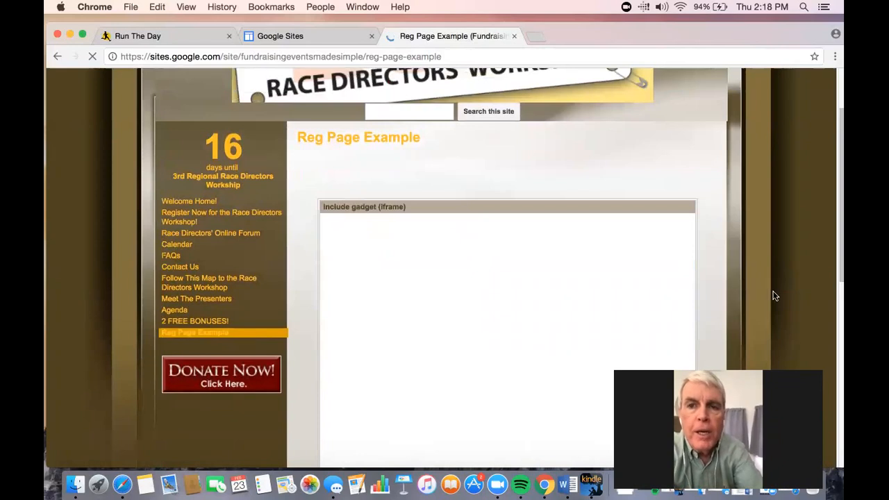